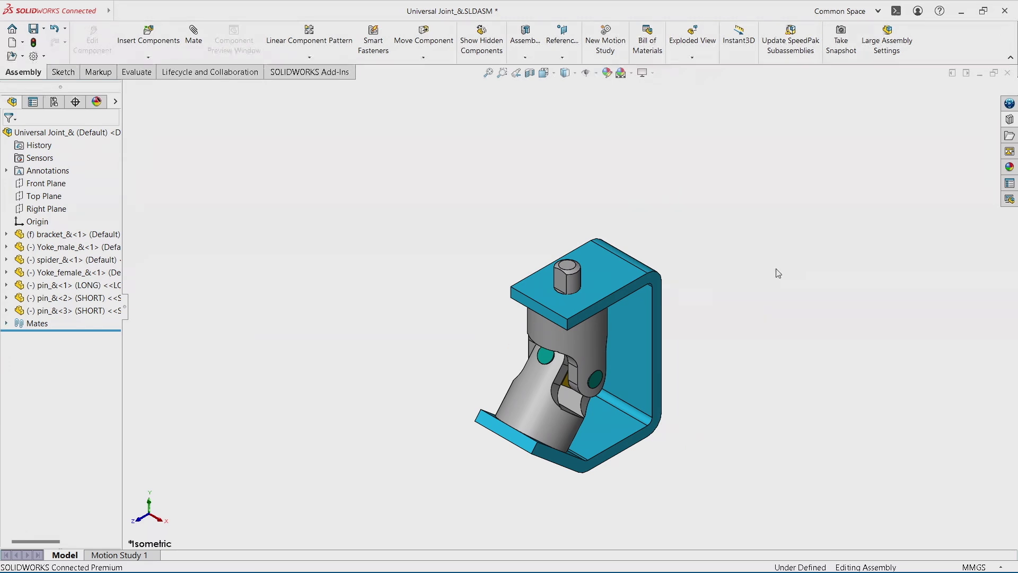
# Expand bracket_&<1> in the FeatureManager tree to list its folders, planes and features.
pyautogui.click(607, 279)
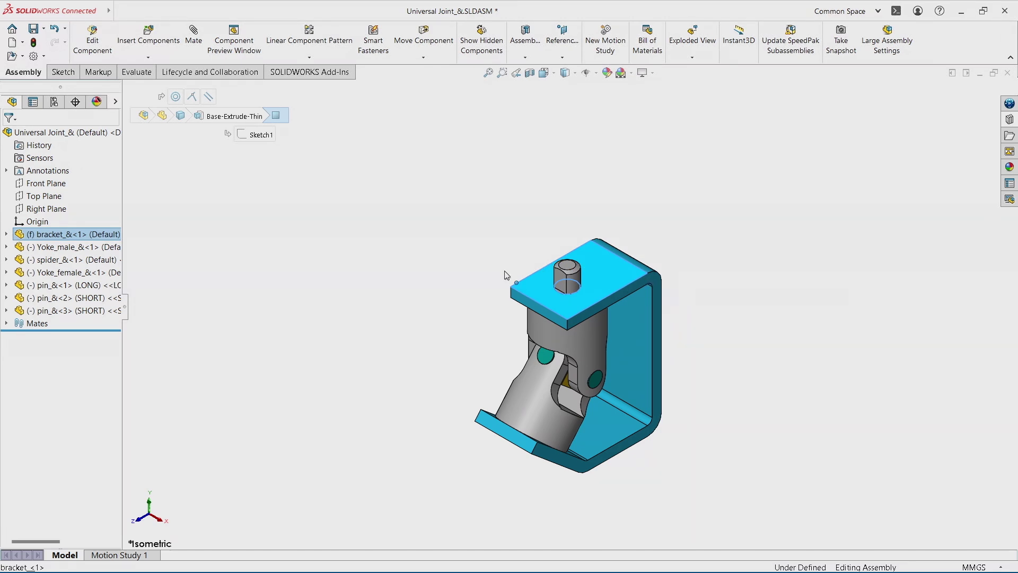
pyautogui.click(7, 235)
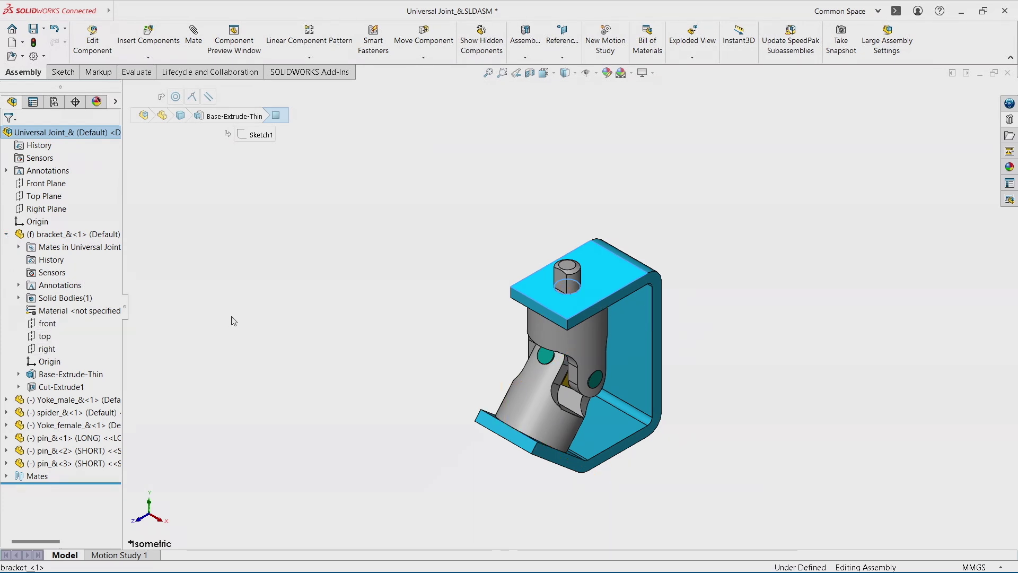
pyautogui.click(318, 289)
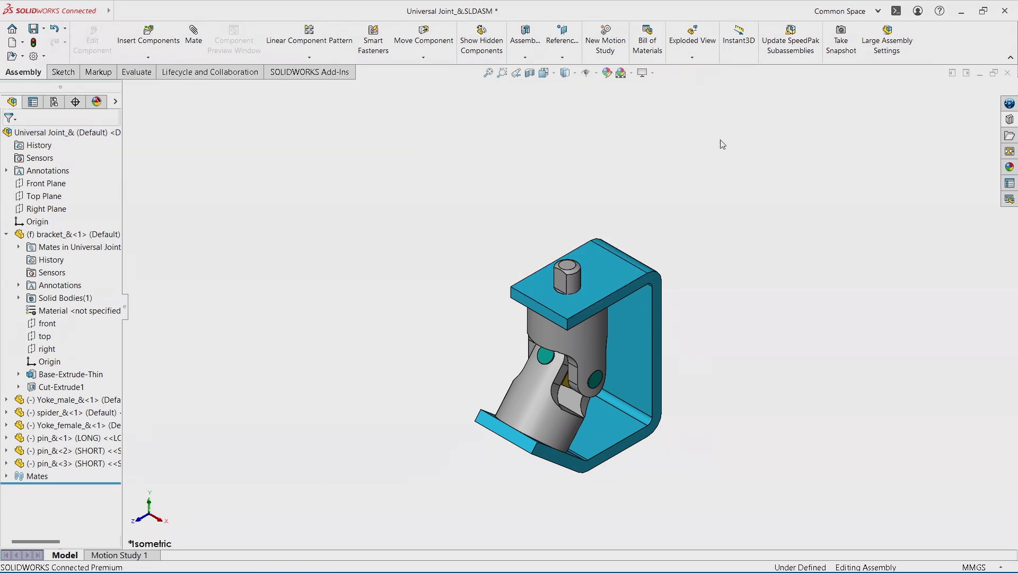
pyautogui.press('q')
pyautogui.press('q')
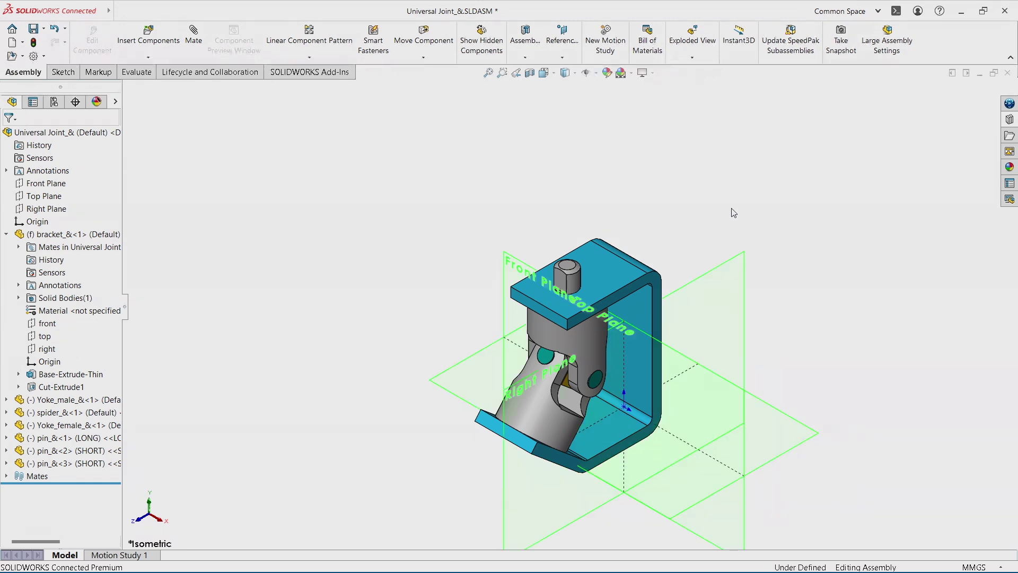
pyautogui.click(734, 265)
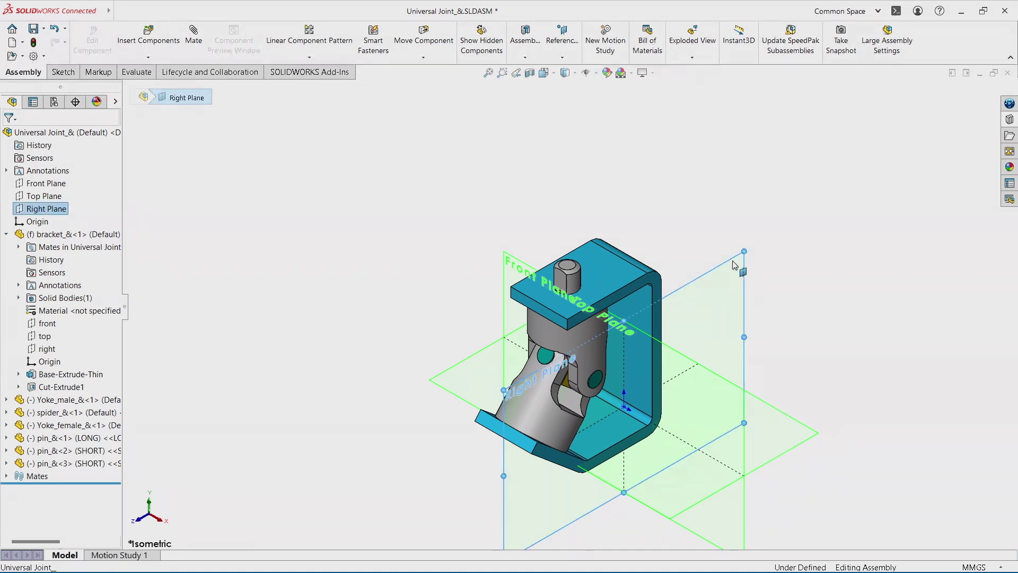
pyautogui.click(820, 200)
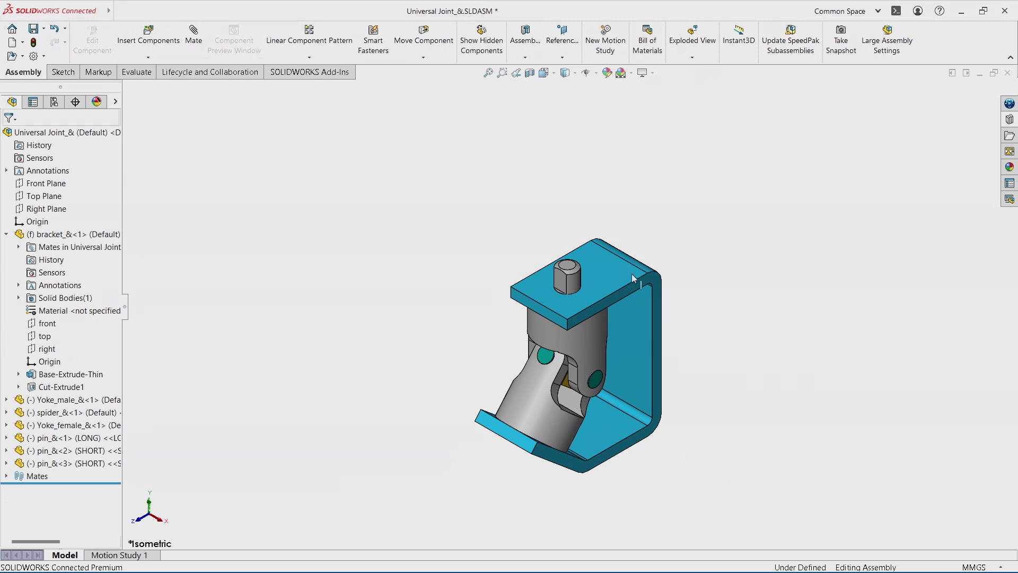
# Make copies of the bracket and the male yoke, placing them upper right and above.
pyautogui.click(602, 283)
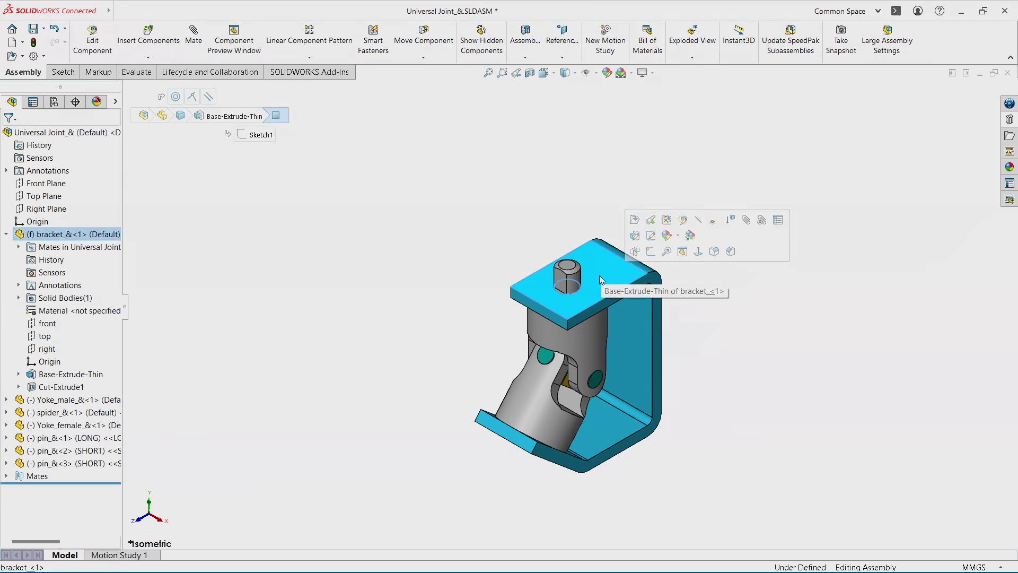
pyautogui.keyDown('ctrl'); pyautogui.moveTo(600, 272); pyautogui.dragTo(782, 196); pyautogui.keyUp('ctrl')
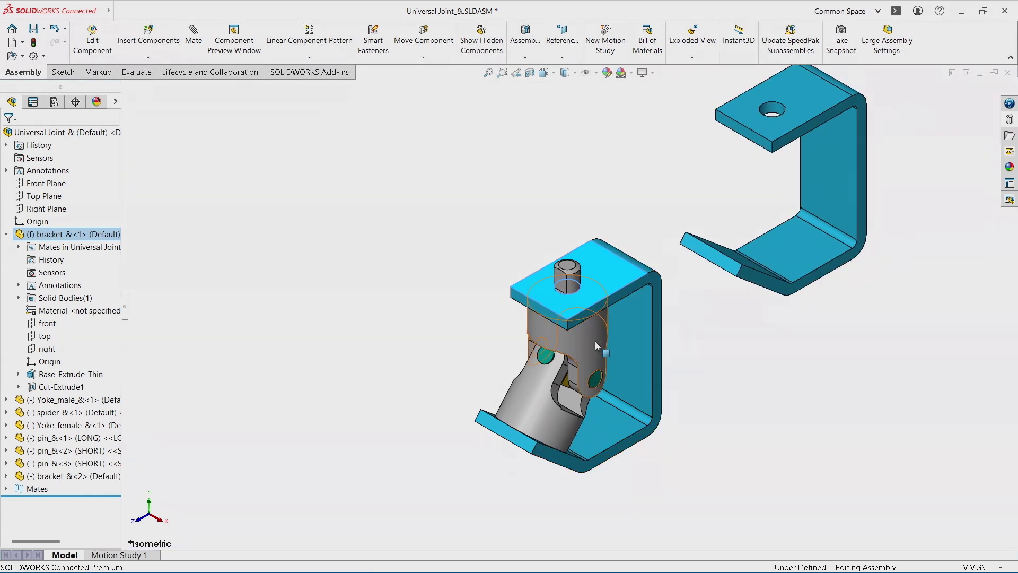
pyautogui.keyDown('ctrl'); pyautogui.moveTo(595, 345); pyautogui.dragTo(571, 169); pyautogui.keyUp('ctrl')
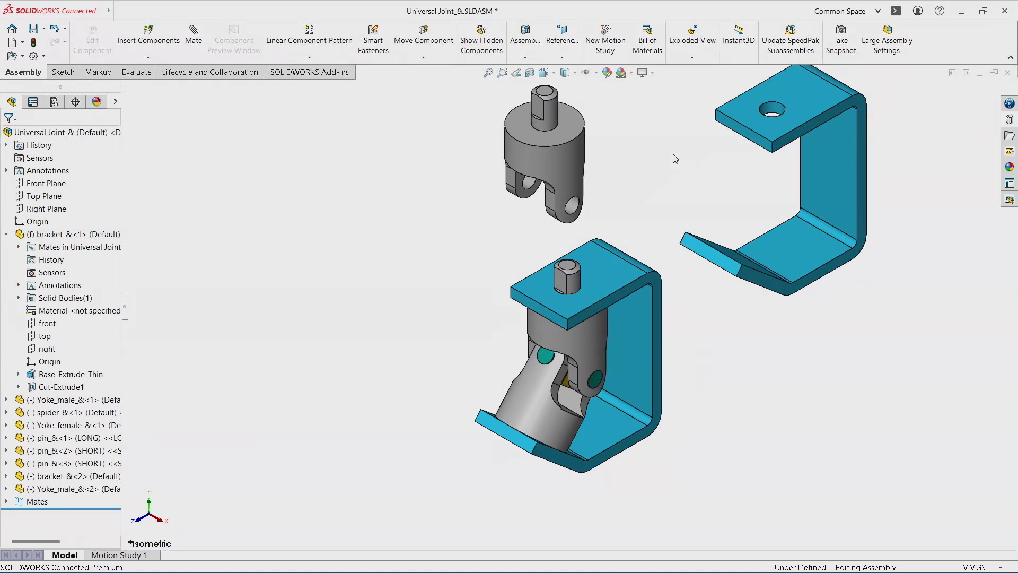
# Mate bracket_<2>'s right plane coincident with Yoke_male_<2>'s Front plane.
pyautogui.keyDown('ctrl'); pyautogui.moveTo(797, 151); pyautogui.dragTo(731, 196, button='middle'); pyautogui.keyUp('ctrl')
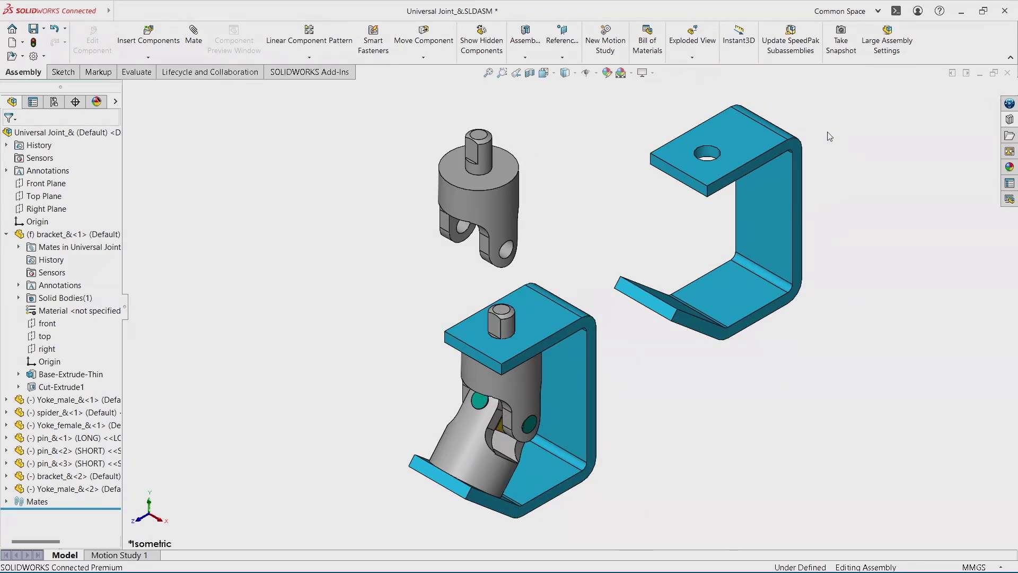
pyautogui.click(762, 205)
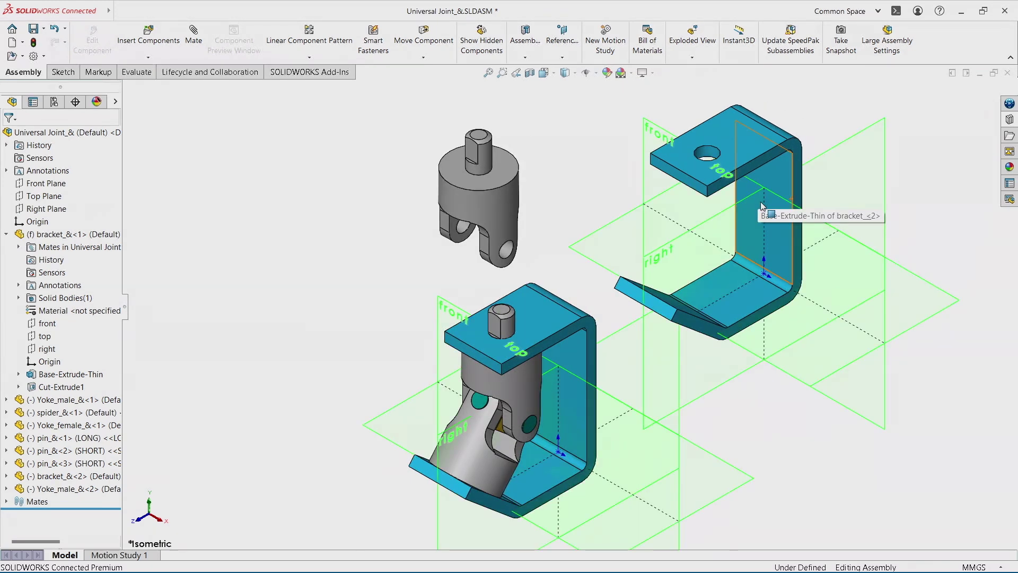
pyautogui.click(823, 160)
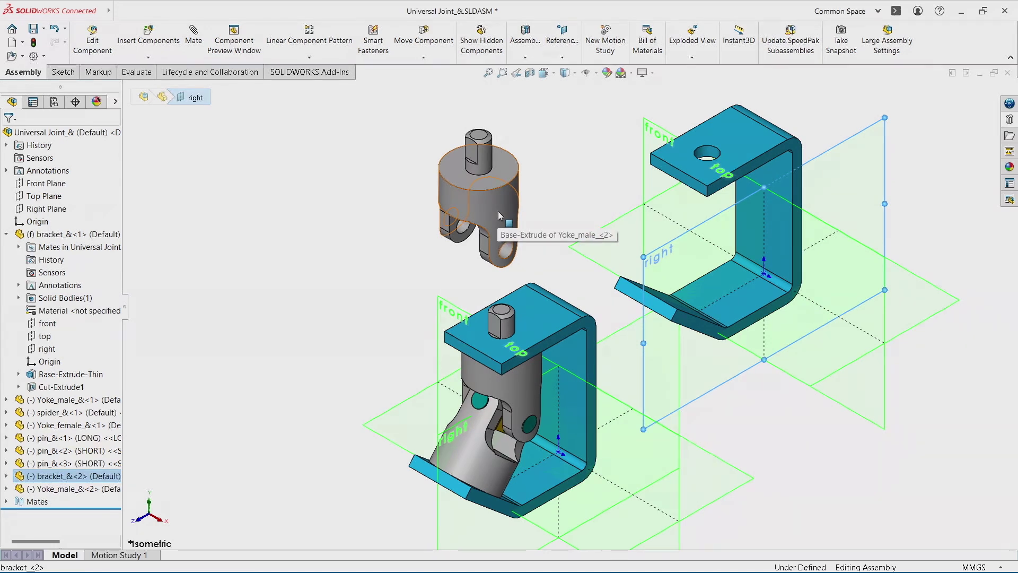
pyautogui.moveTo(500, 211)
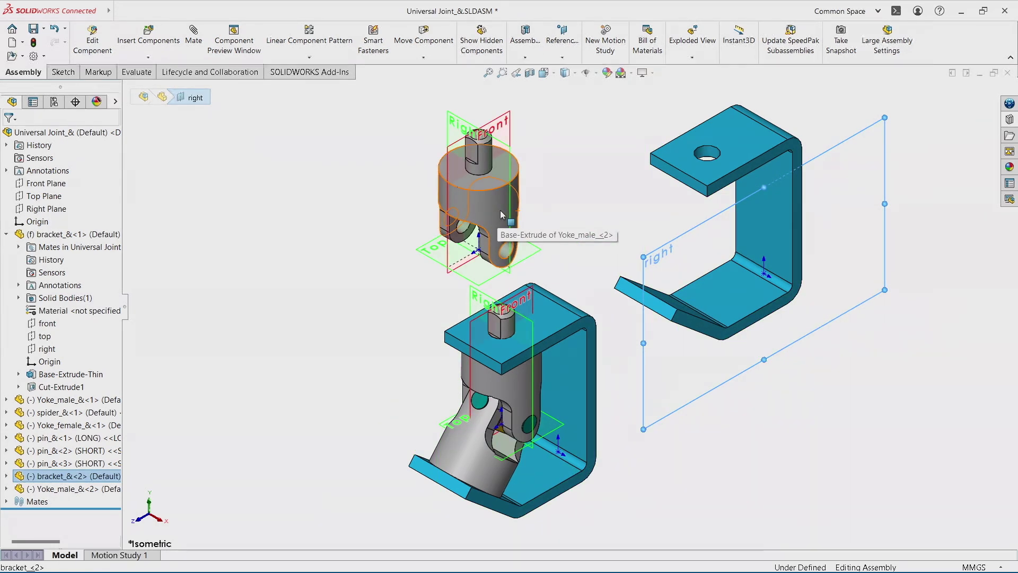
pyautogui.keyDown('ctrl'); pyautogui.click(506, 121); pyautogui.keyUp('ctrl')
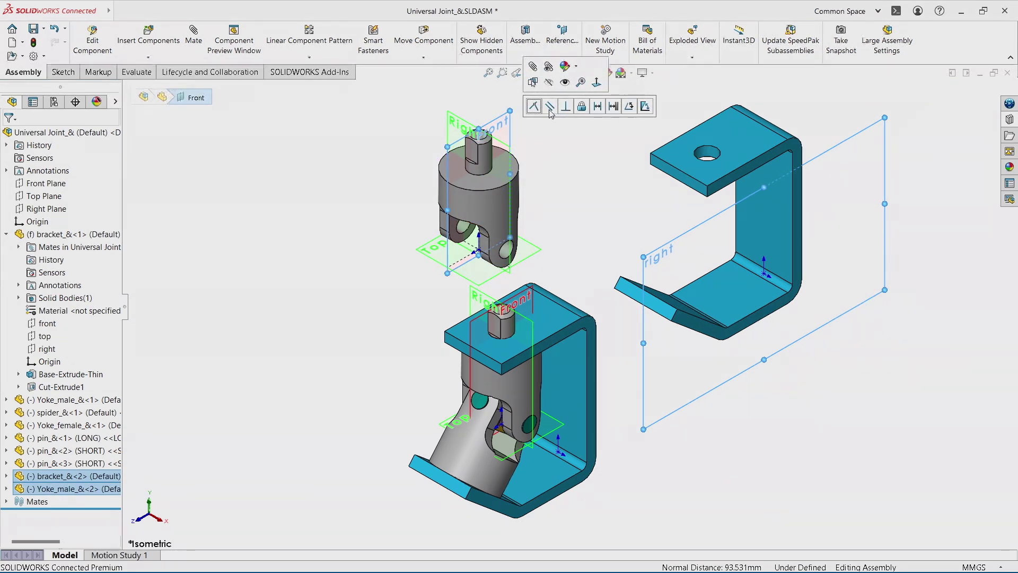
pyautogui.click(534, 108)
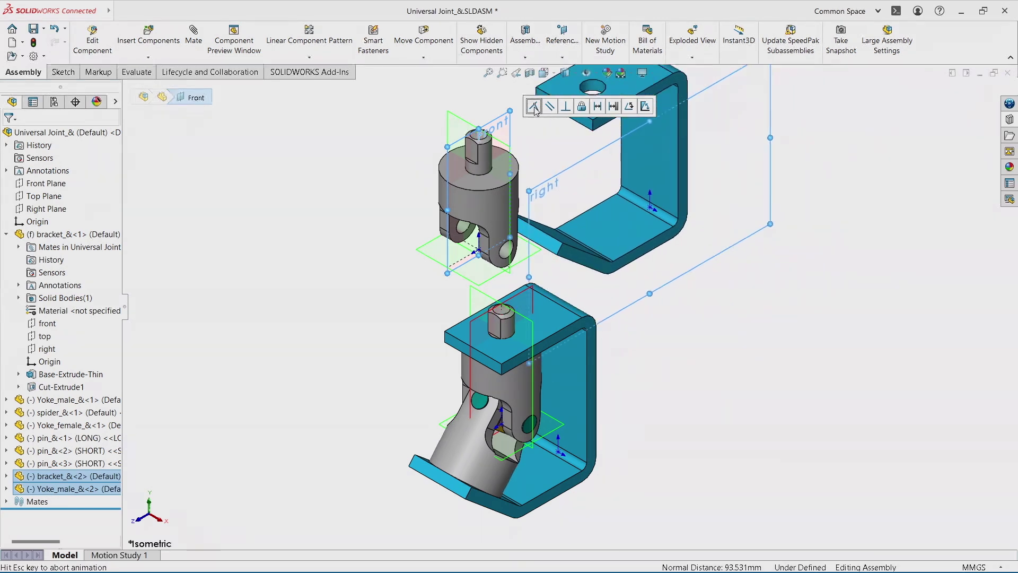
pyautogui.click(763, 130)
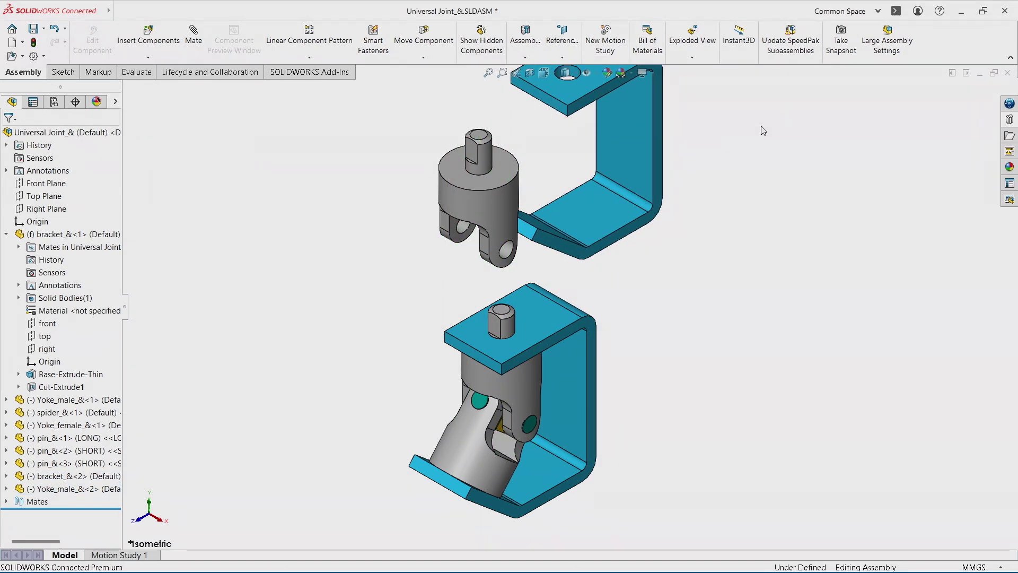
# Delete the copied bracket and male yoke, then close the Welcome - SOLIDWORKS dialog.
pyautogui.click(614, 163)
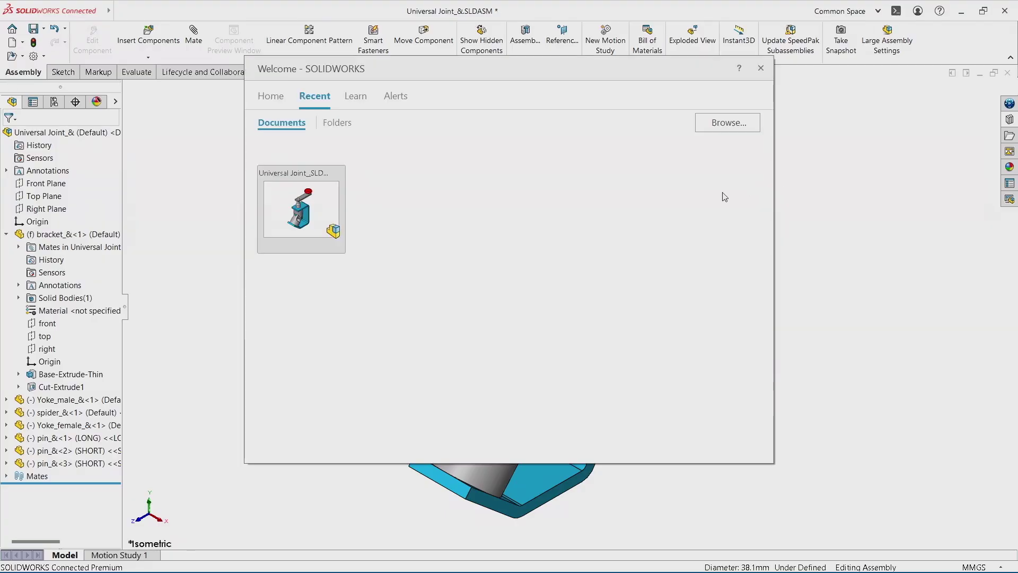
pyautogui.click(921, 130)
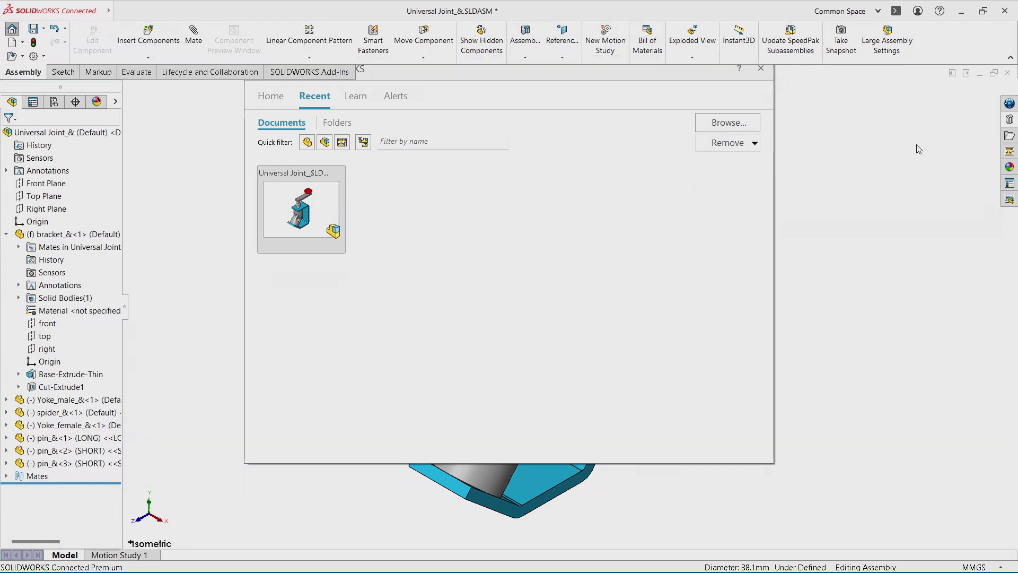
# Insert crank sub_& from Lesson13 > Completed Case Study in the Design Library, then tilt the yoke and crank.
pyautogui.click(1009, 120)
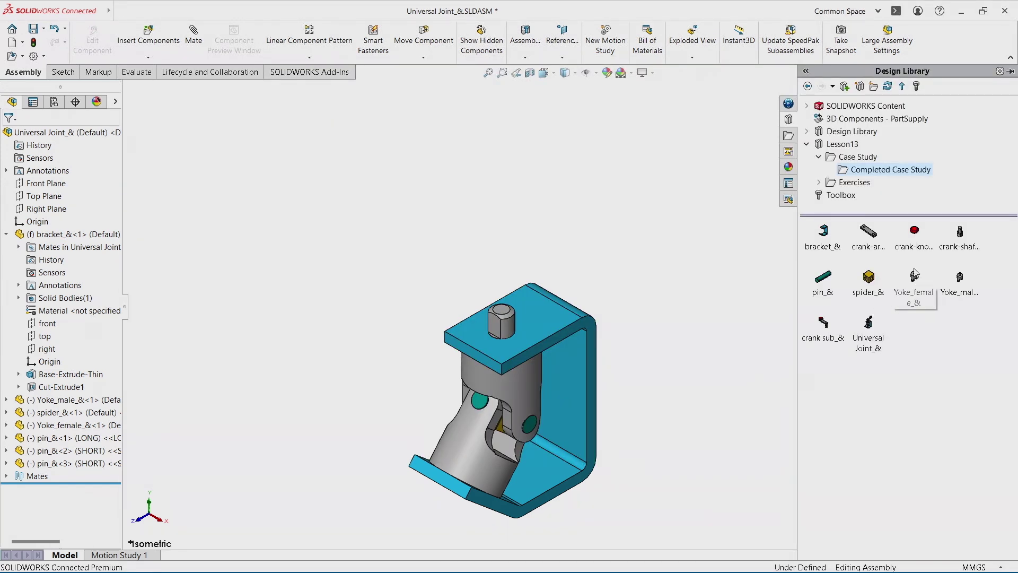
pyautogui.moveTo(824, 334); pyautogui.dragTo(667, 301)
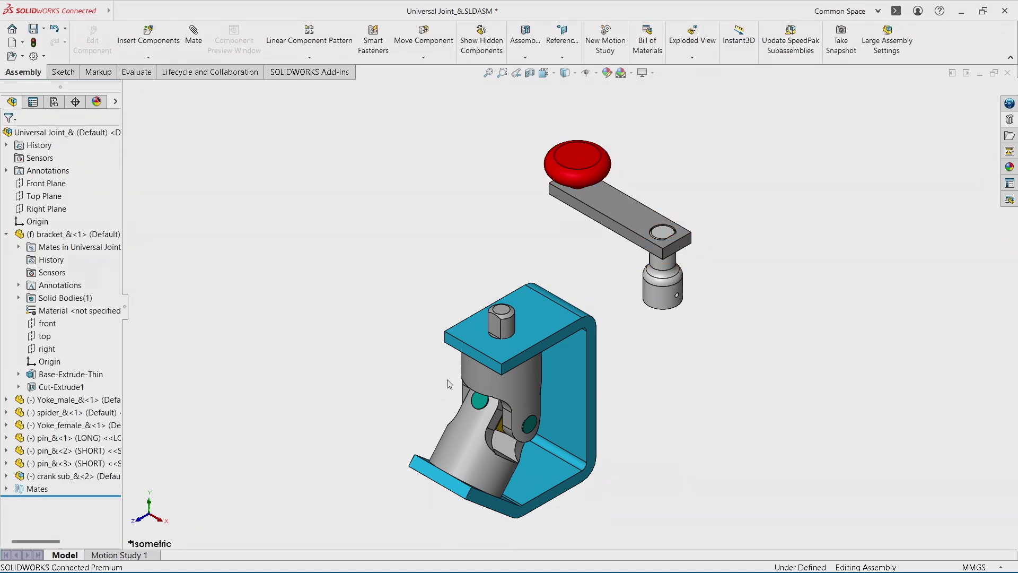
pyautogui.moveTo(510, 324)
pyautogui.mouseDown()
pyautogui.moveTo(530, 333)
pyautogui.moveTo(519, 322)
pyautogui.mouseUp()
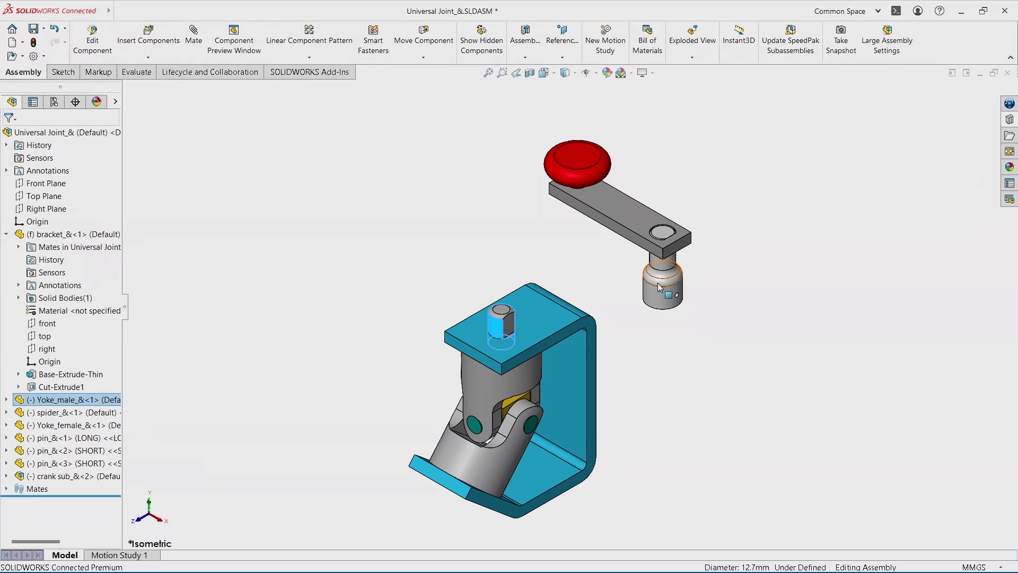
pyautogui.moveTo(663, 290); pyautogui.dragTo(605, 226)
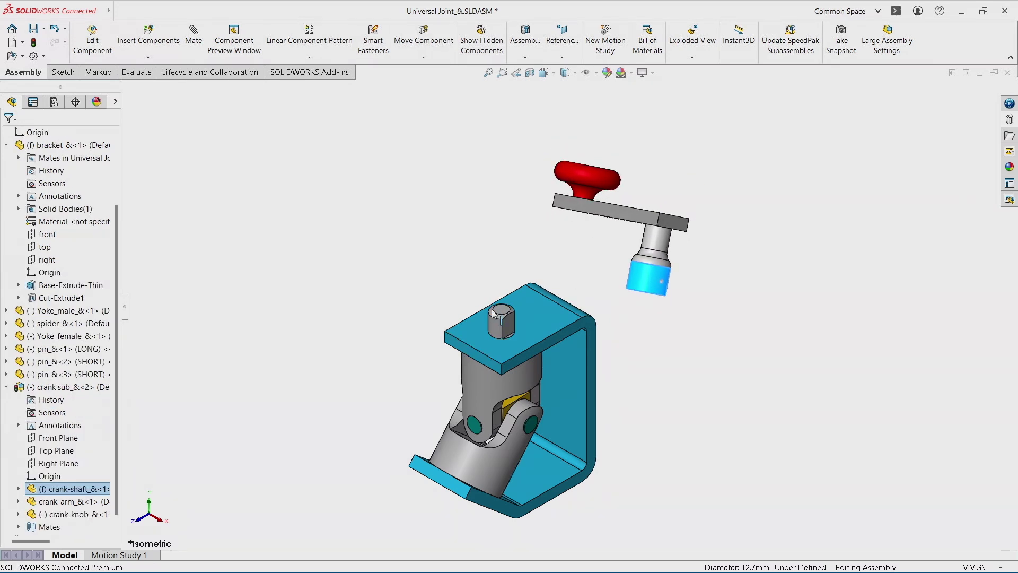
pyautogui.click(640, 340)
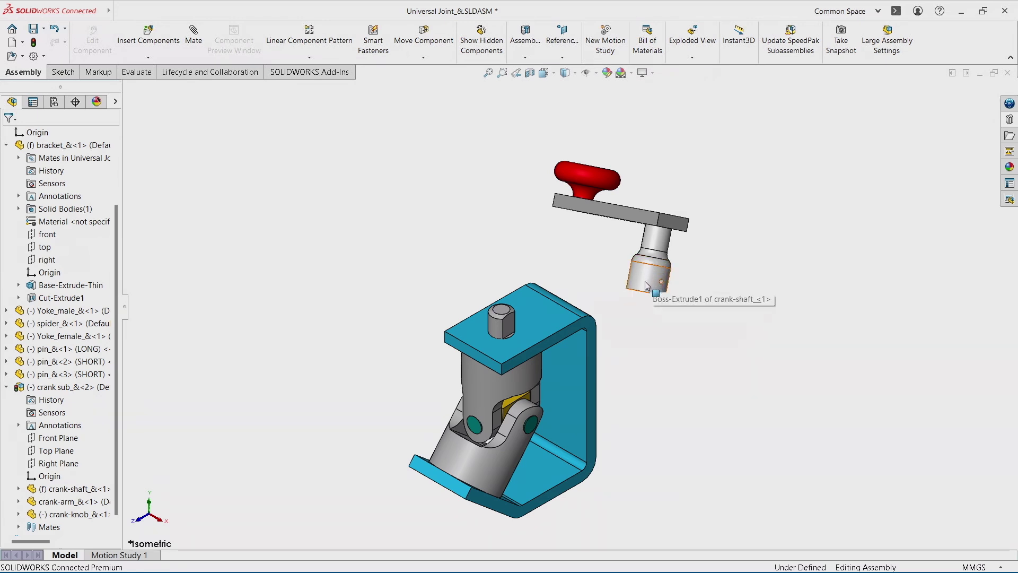
pyautogui.moveTo(649, 276); pyautogui.dragTo(507, 331)
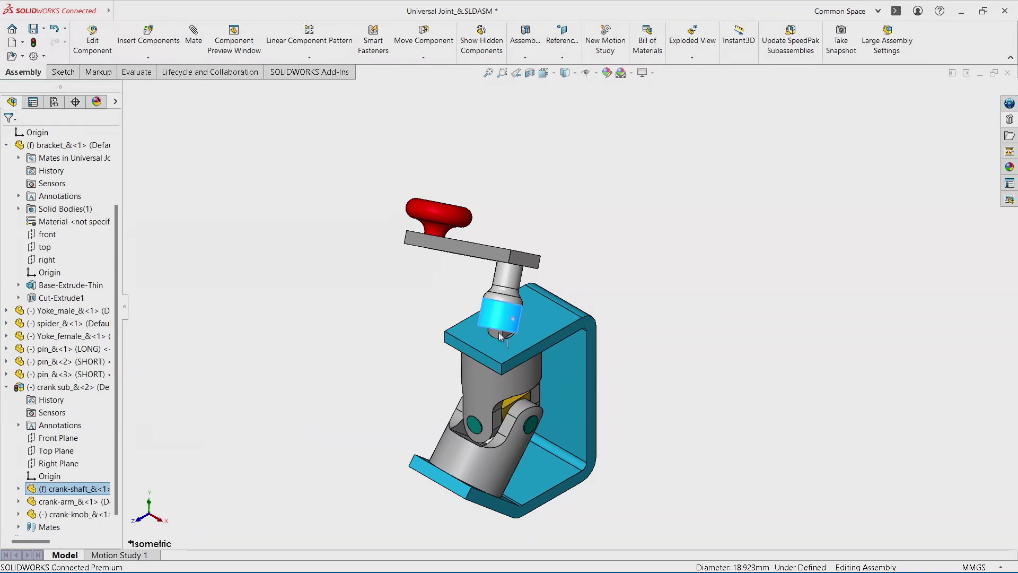
pyautogui.moveTo(503, 323); pyautogui.dragTo(648, 278)
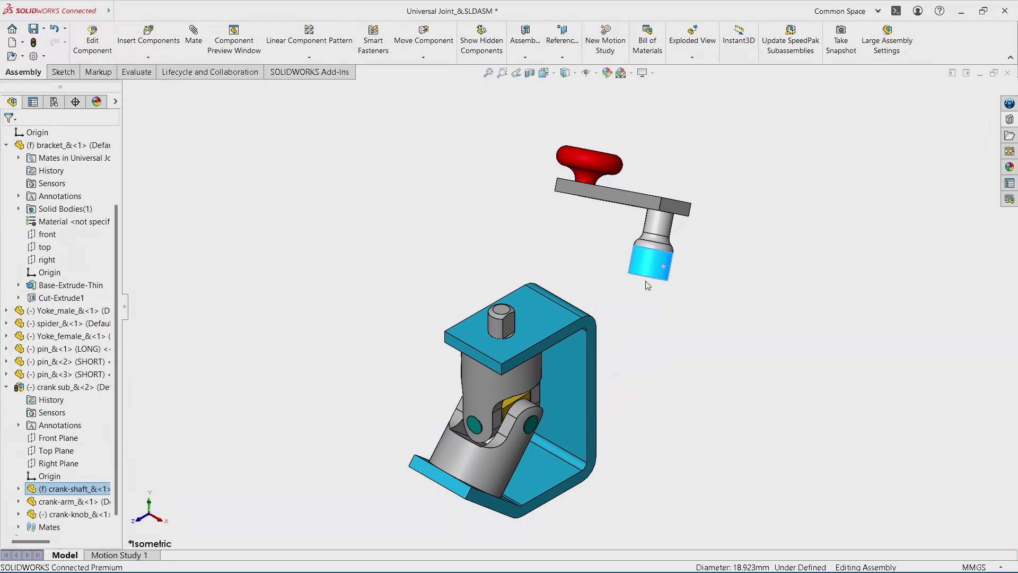
pyautogui.press('Escape')
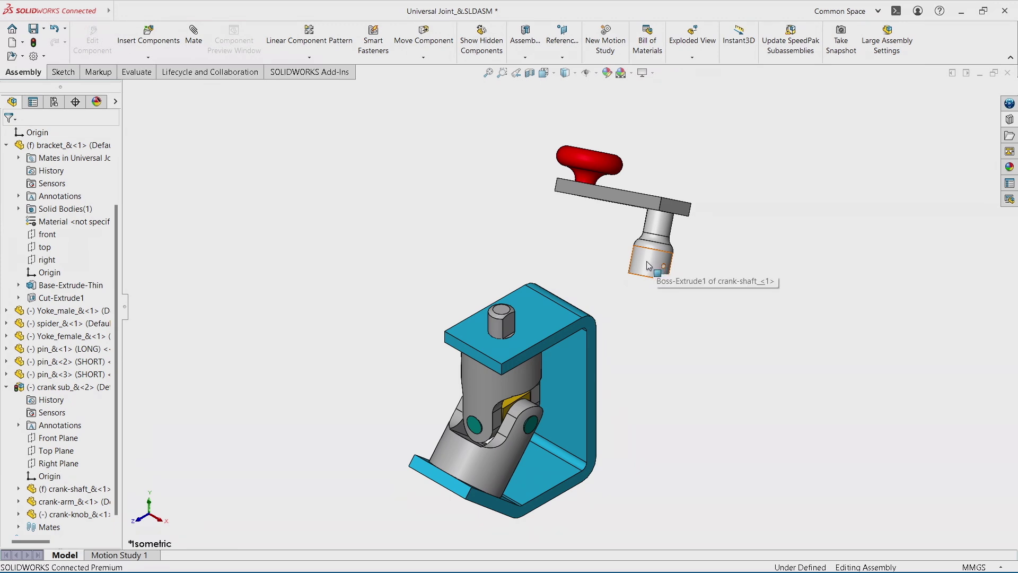
# Select the crank shaft's lower cylindrical face to display its breadcrumb, then deselect it.
pyautogui.click(647, 260)
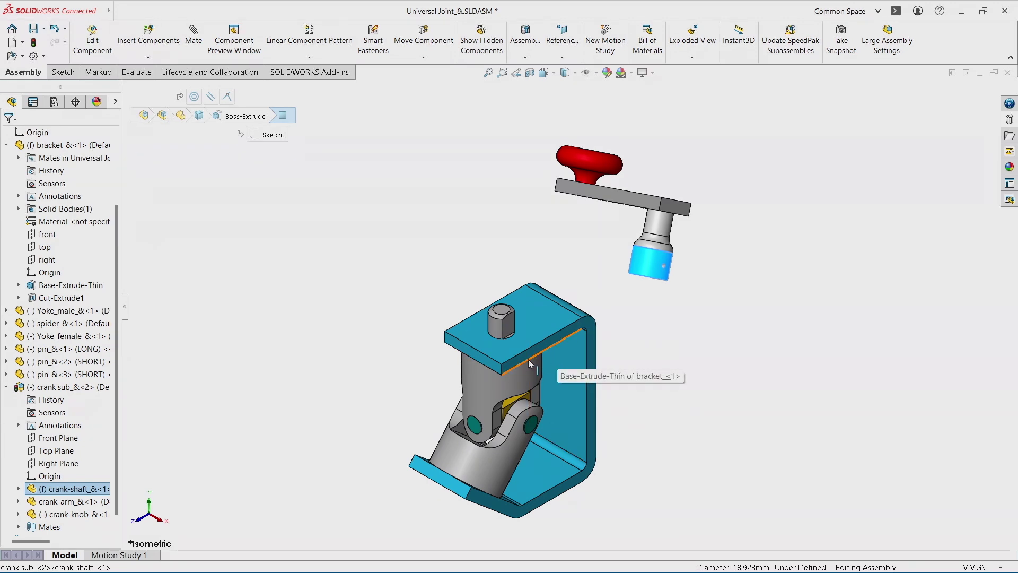
pyautogui.click(711, 328)
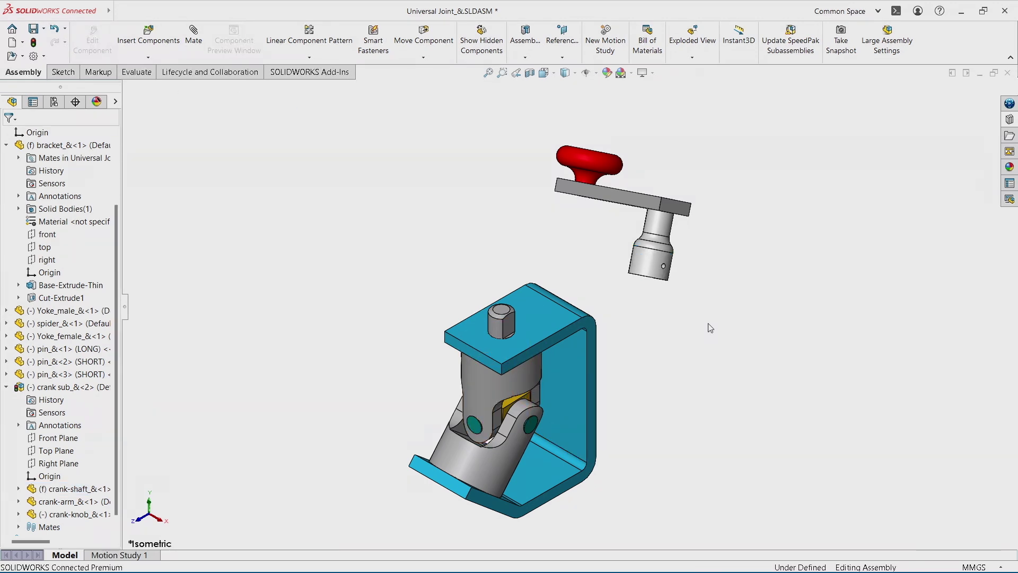
# Use the crank-shaft breadcrumb to select Sketch3, Boss-Extrude1, the crank-shaft part, then crank sub.
pyautogui.click(651, 269)
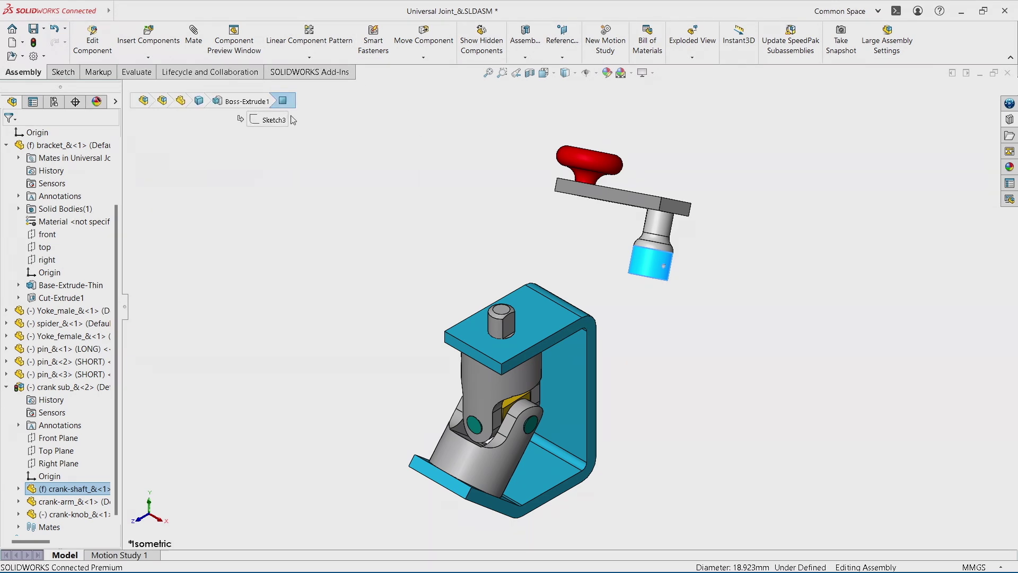
pyautogui.click(284, 100)
pyautogui.click(258, 125)
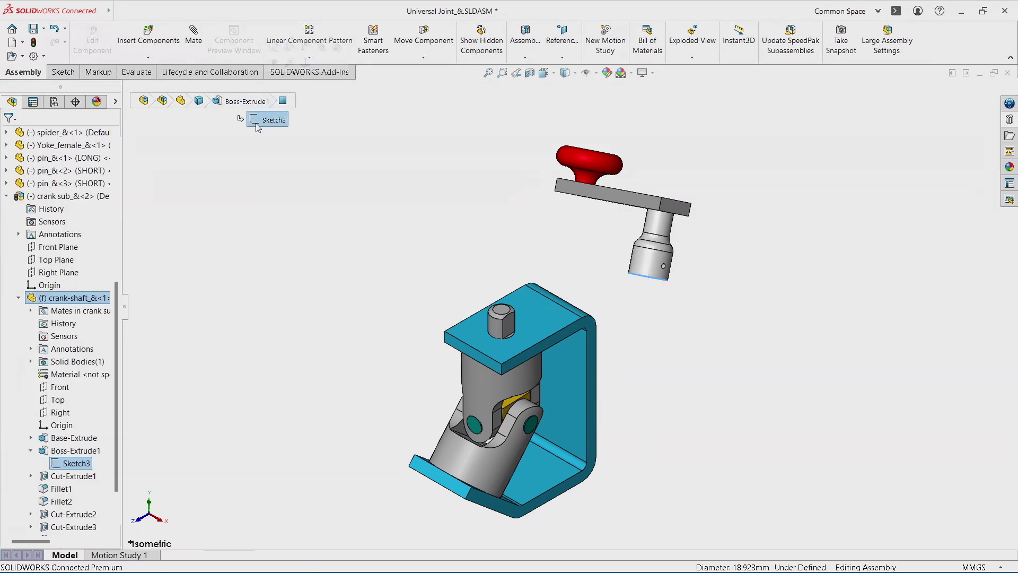
pyautogui.click(228, 102)
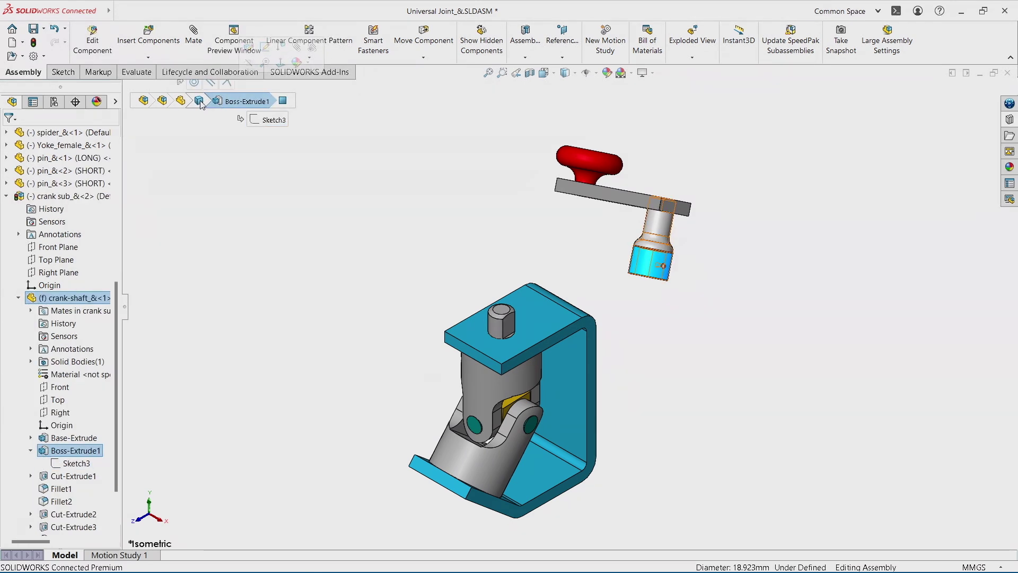
pyautogui.click(181, 100)
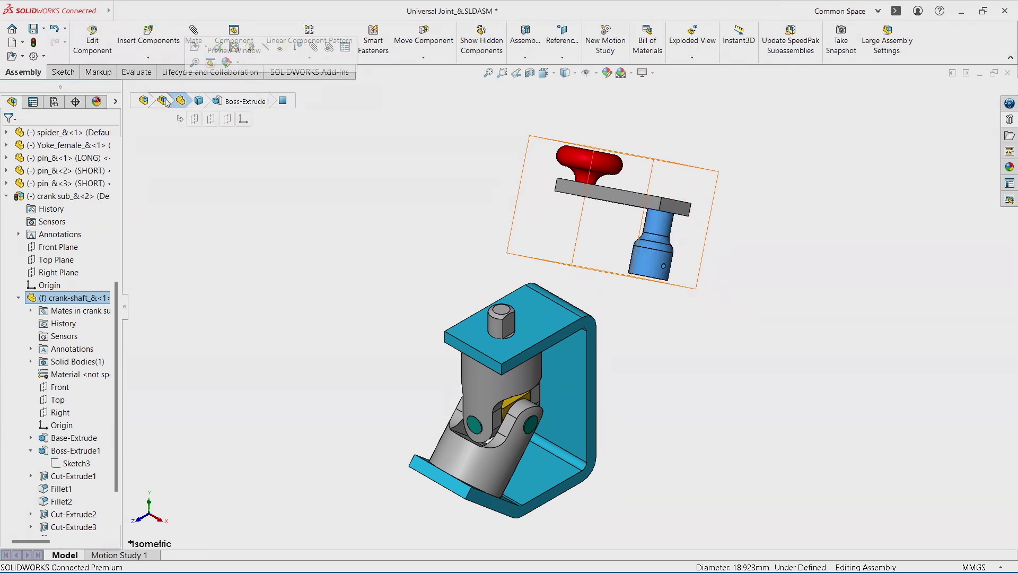
pyautogui.click(164, 101)
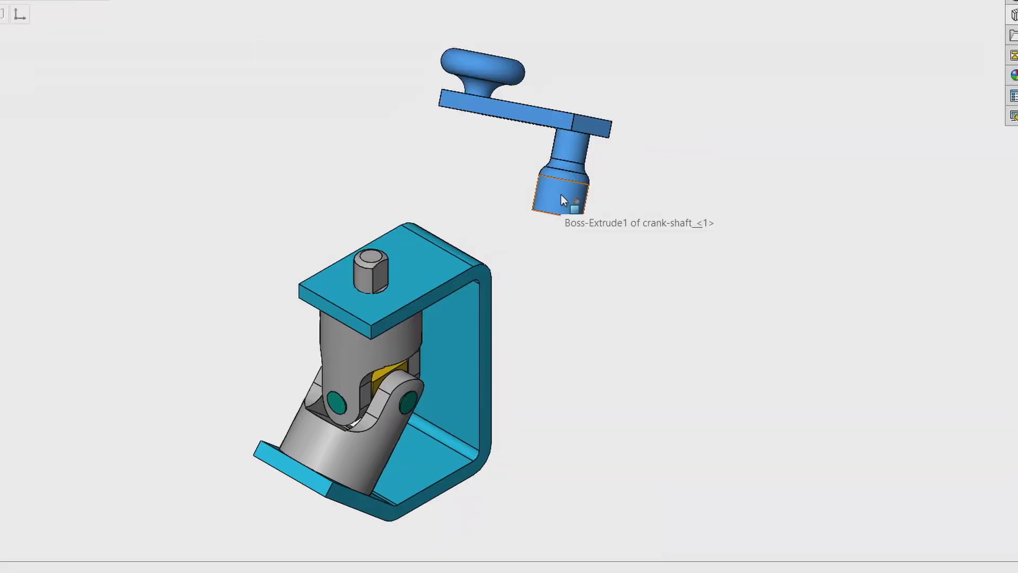
# From a face on the crank's lower boss, press D and select crank sub in the breadcrumb.
pyautogui.click(564, 200)
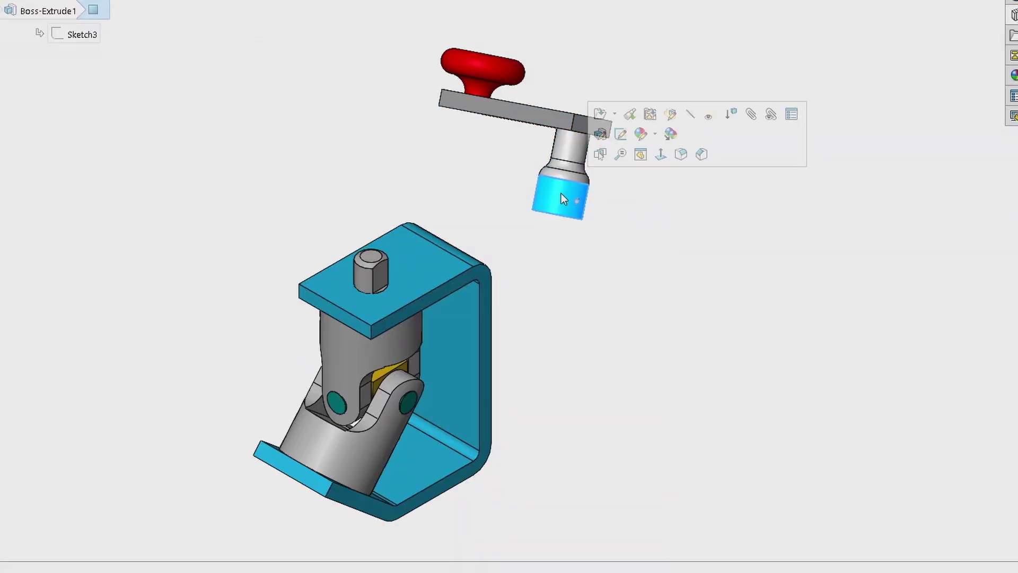
pyautogui.press('d')
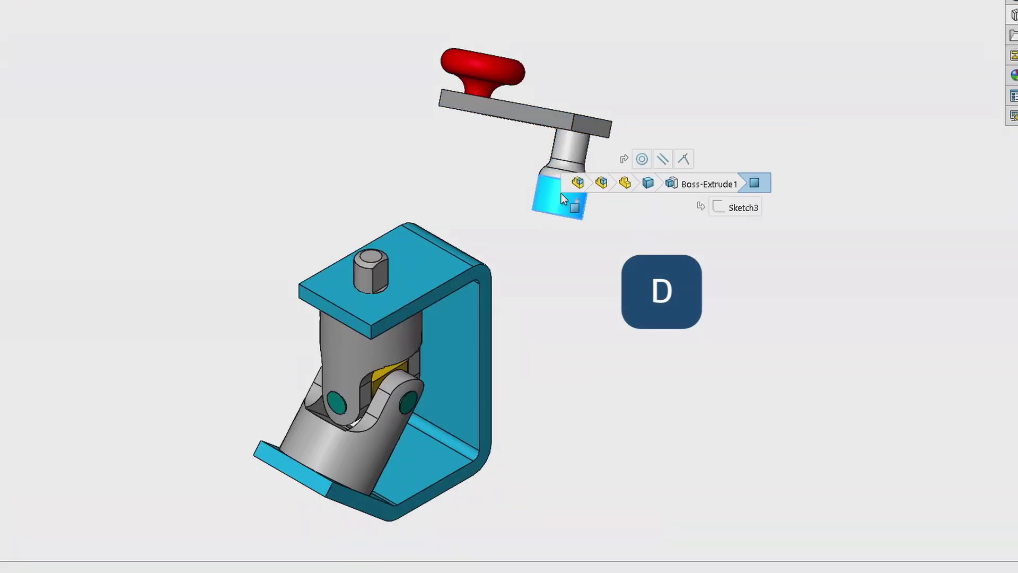
pyautogui.click(603, 183)
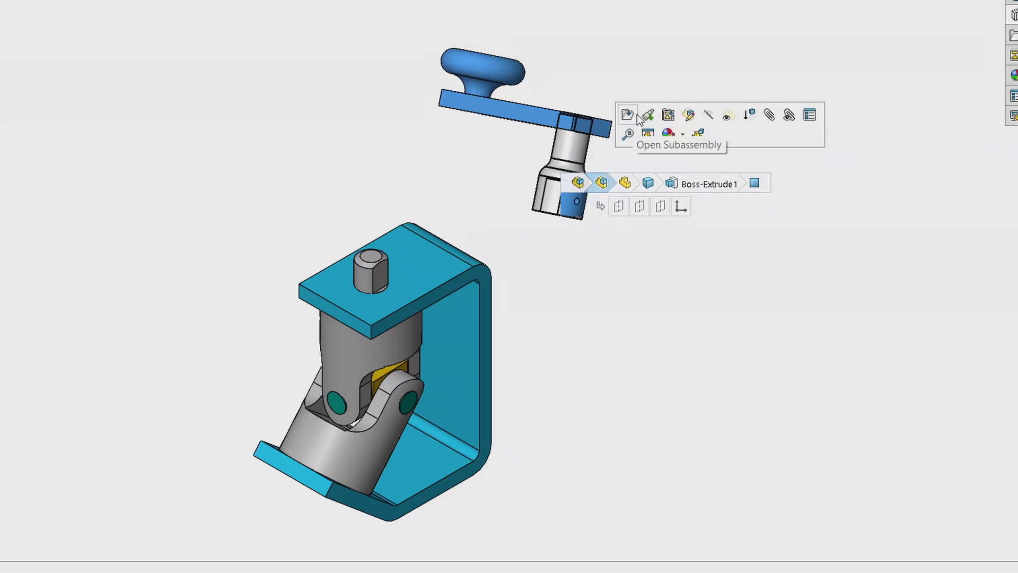
pyautogui.click(597, 183)
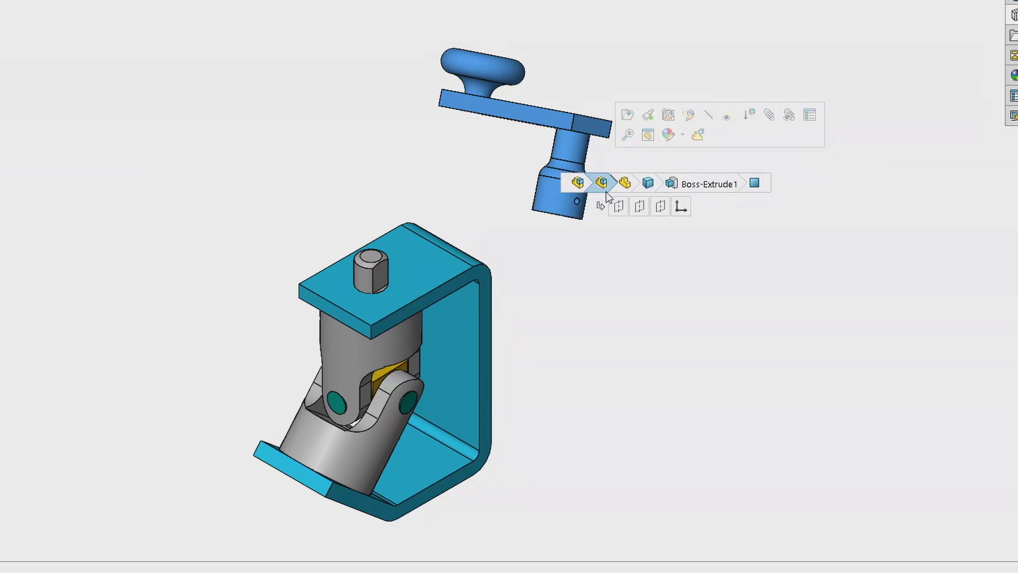
pyautogui.rightClick(602, 183)
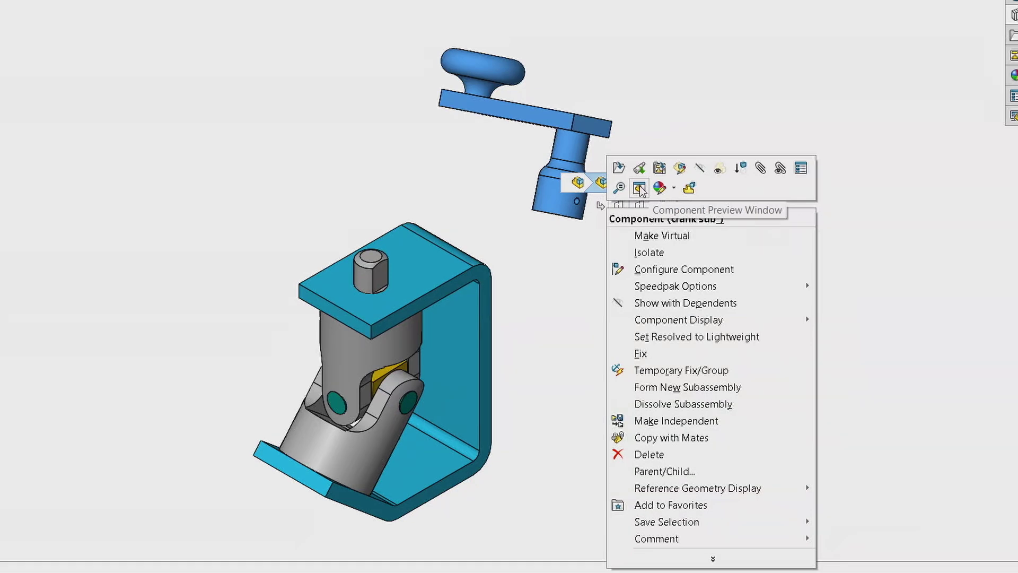
# Show crank sub in the Component Preview Window and orbit it until the socket end faces you.
pyautogui.click(639, 188)
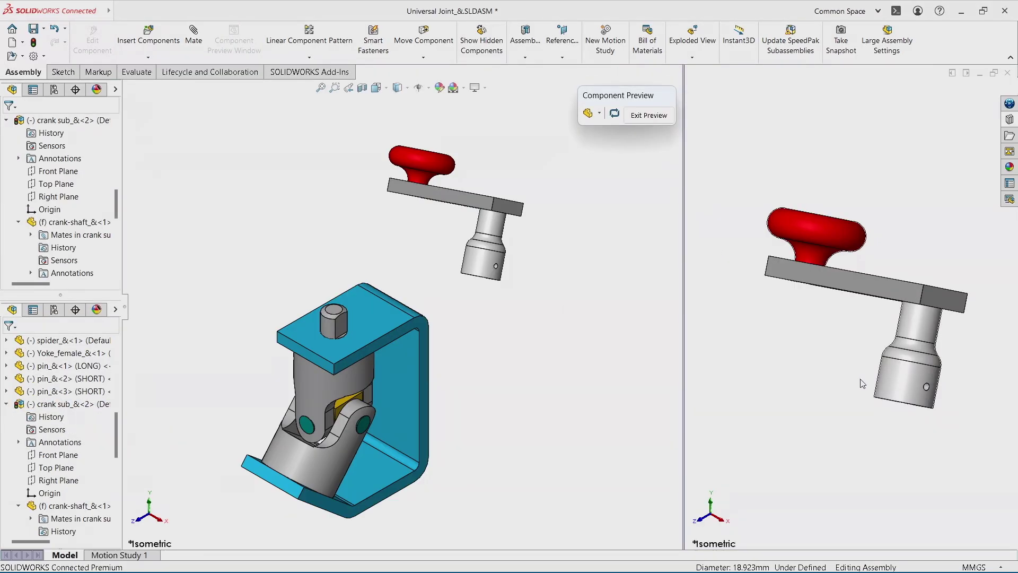
pyautogui.moveTo(859, 391); pyautogui.dragTo(905, 366, button='middle')
pyautogui.scroll(-6, 335, 339)
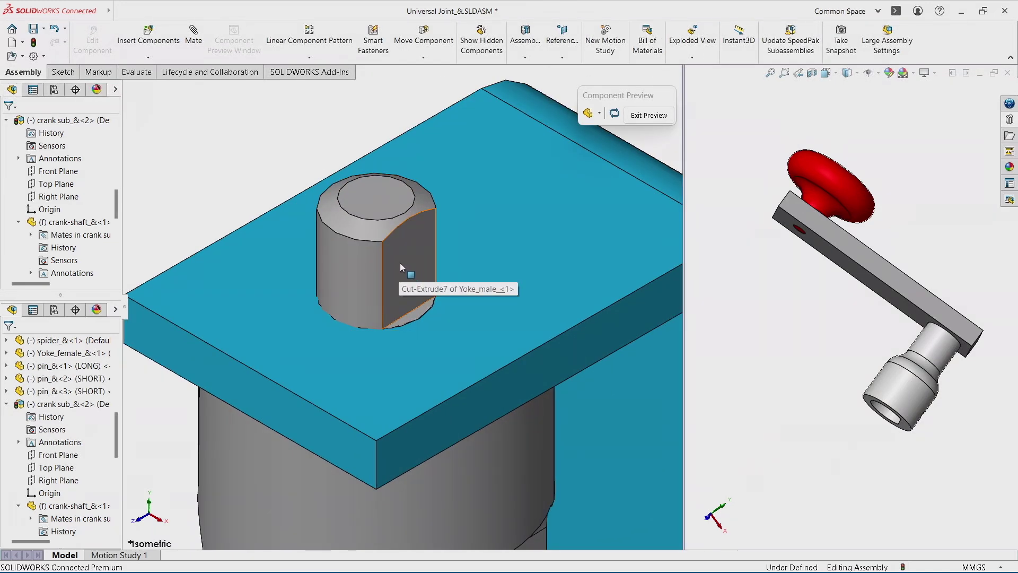
pyautogui.moveTo(891, 366); pyautogui.dragTo(904, 373, button='middle')
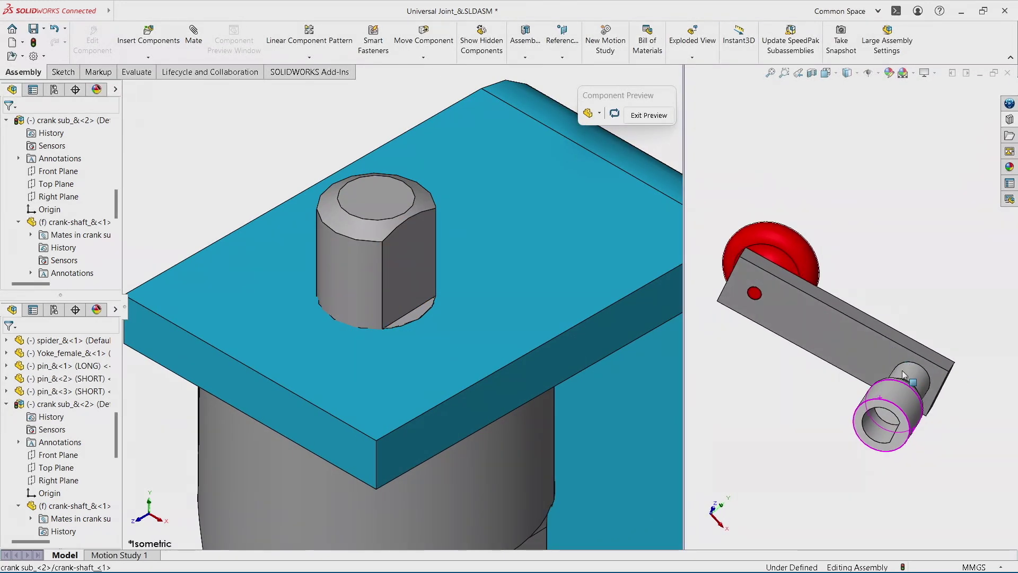
# Make the crank-shaft socket's bore concentric with the male yoke's boss face.
pyautogui.click(879, 434)
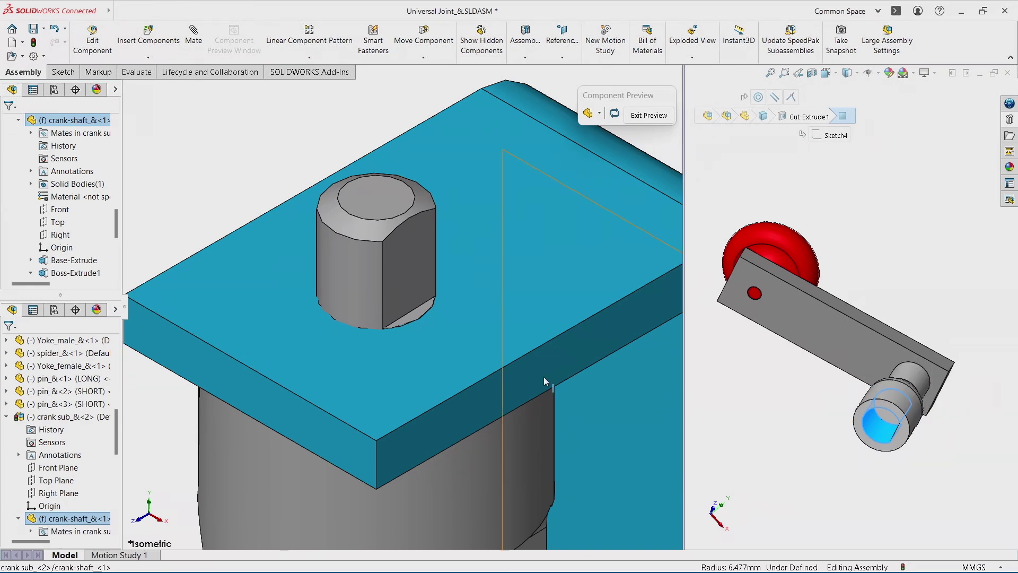
pyautogui.keyDown('ctrl'); pyautogui.click(363, 270); pyautogui.keyUp('ctrl')
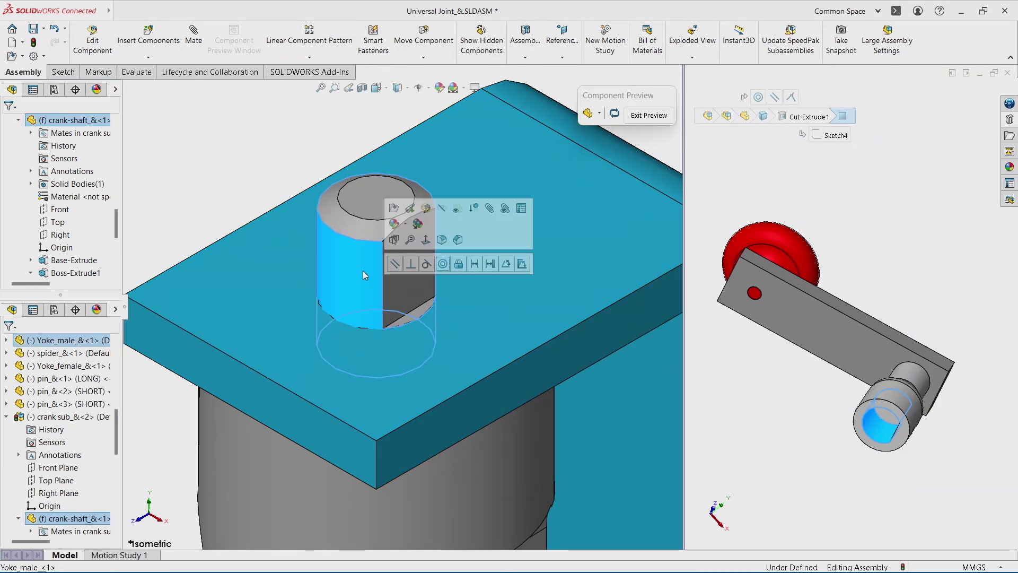
pyautogui.click(443, 263)
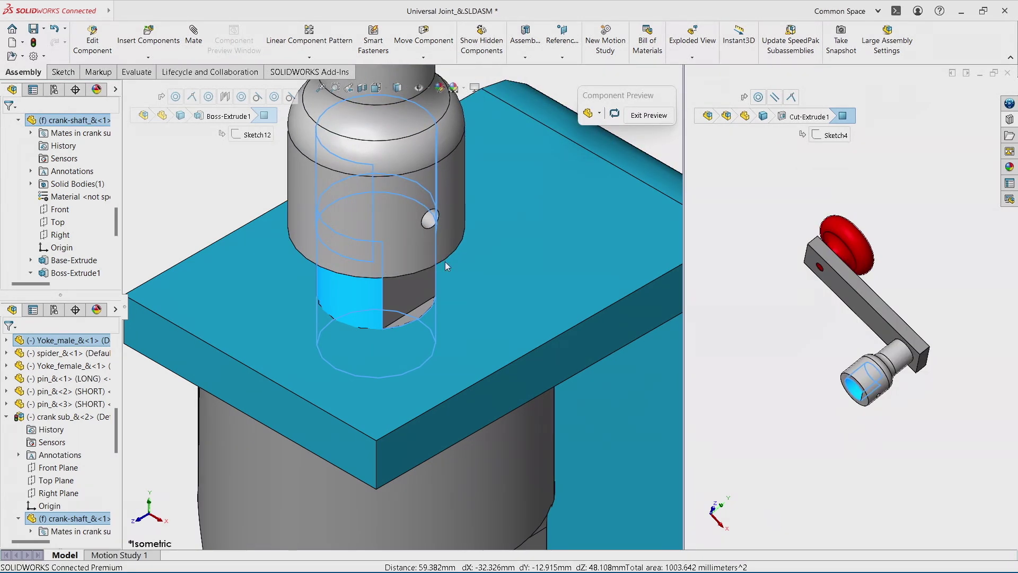
# Make the crank-shaft's end face coincident with the bracket's top face.
pyautogui.click(866, 403)
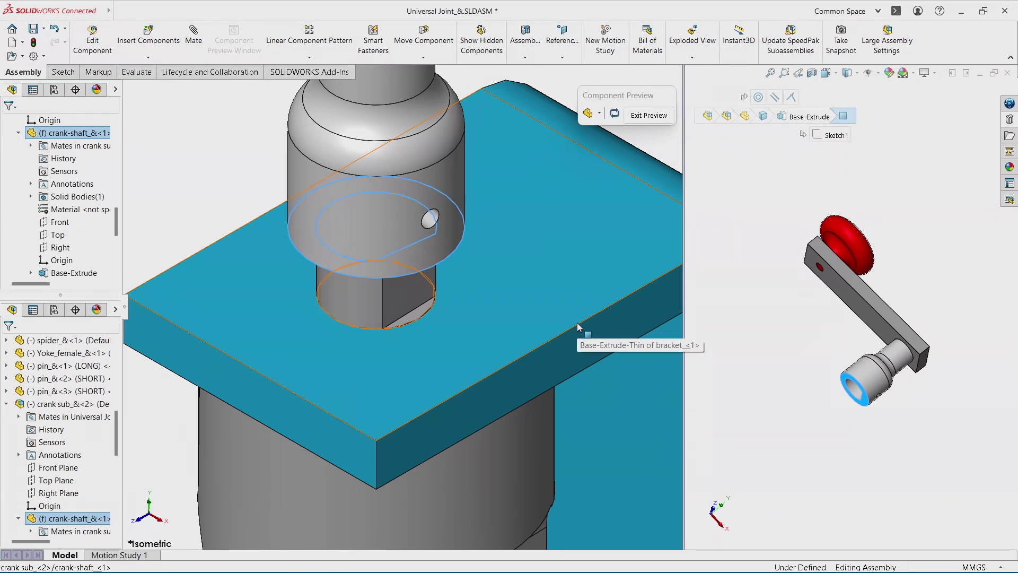
pyautogui.click(562, 296)
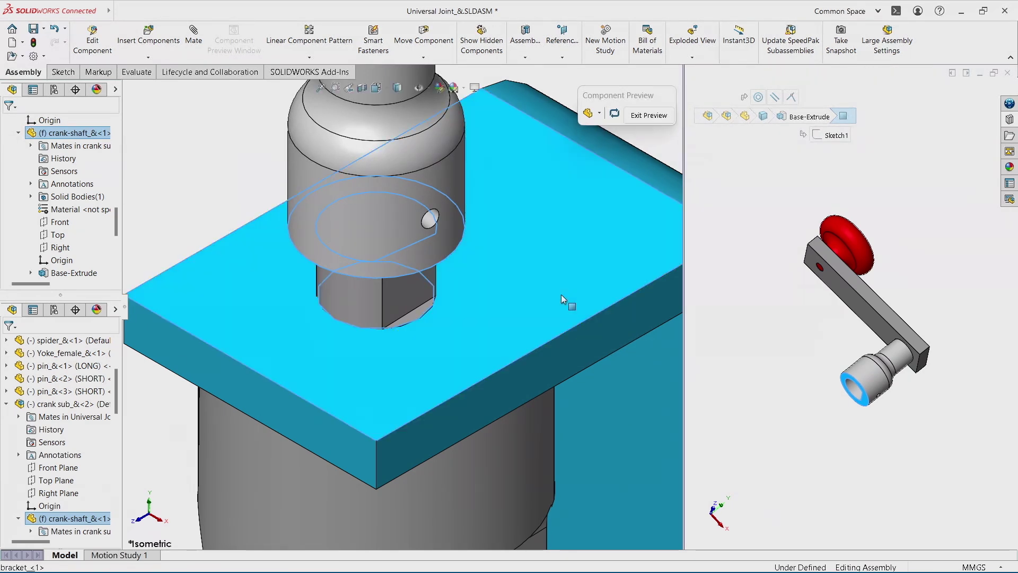
pyautogui.click(594, 286)
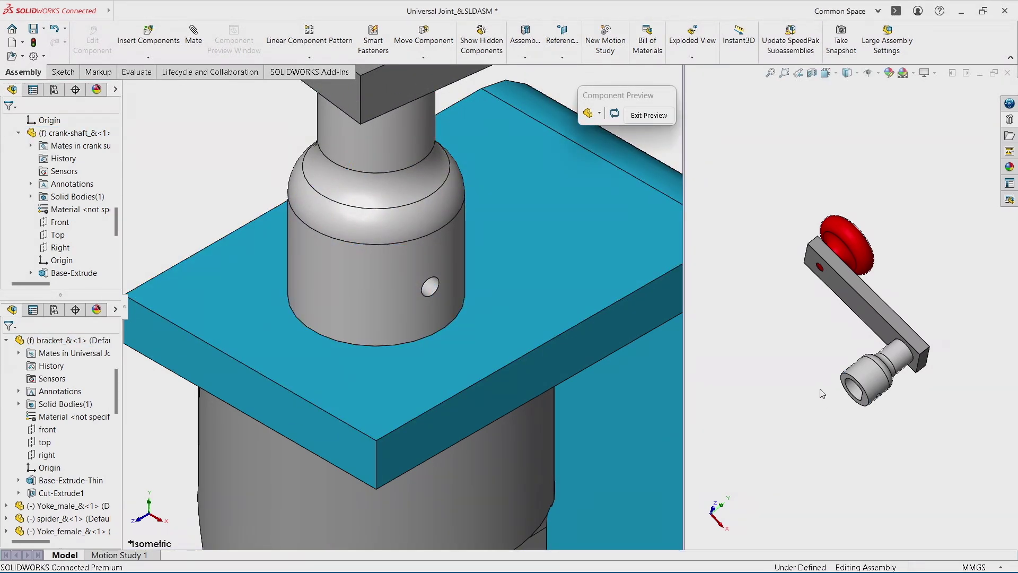
pyautogui.moveTo(823, 393); pyautogui.dragTo(879, 406, button='middle')
pyautogui.scroll(-8, 850, 370)
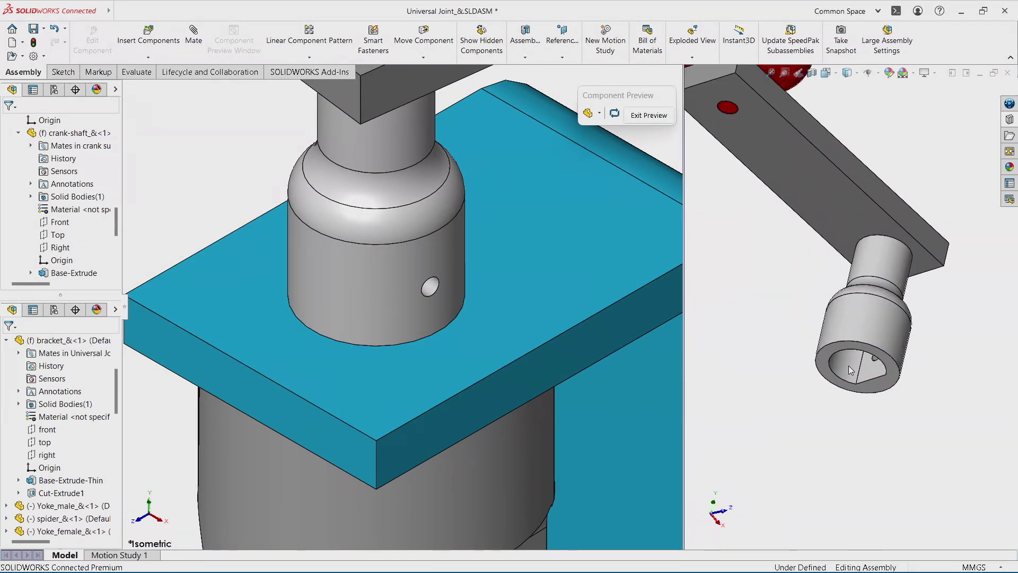
pyautogui.scroll(-1, 850, 370)
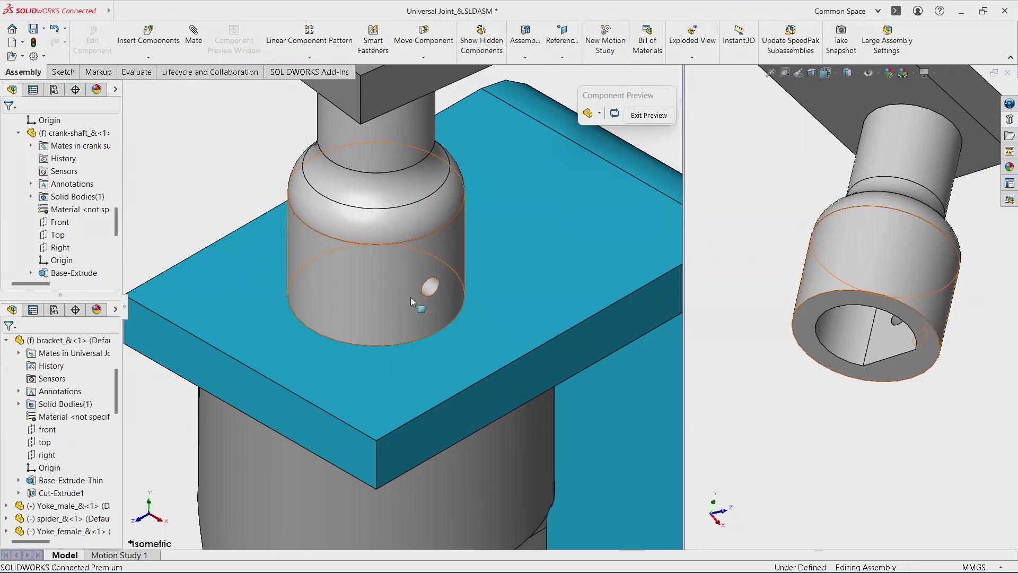
# Set the crank-shaft to Transparent from the Component Preview display menu, exposing the yoke boss's flat face.
pyautogui.click(882, 346)
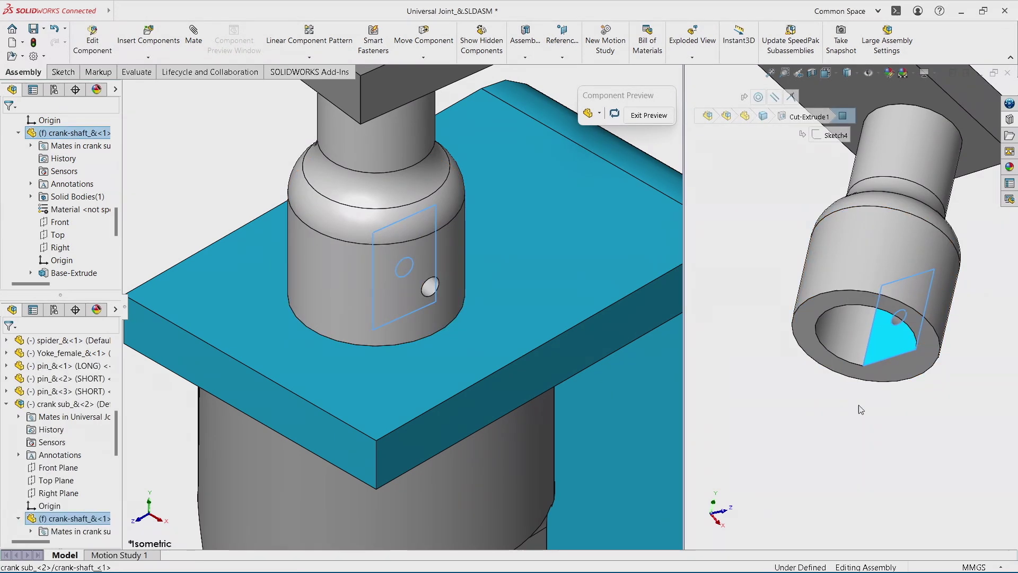
pyautogui.click(599, 114)
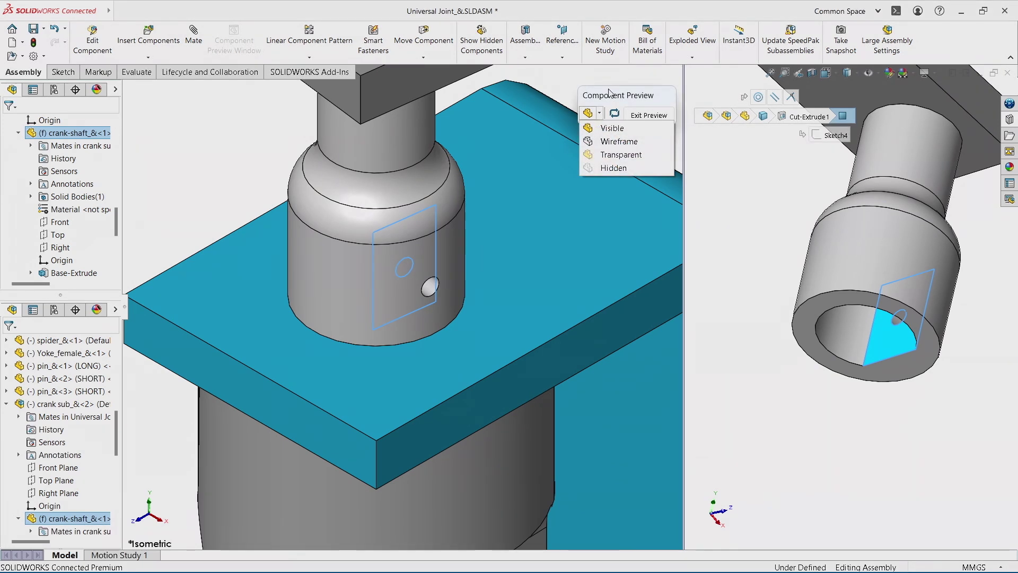
pyautogui.moveTo(599, 114); pyautogui.dragTo(715, 175)
pyautogui.click(715, 173)
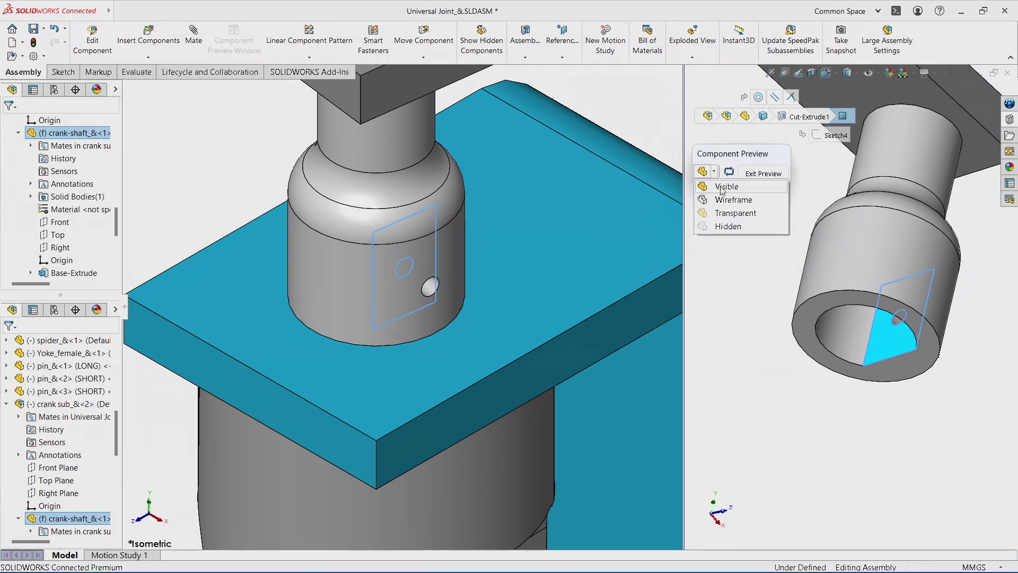
pyautogui.click(733, 214)
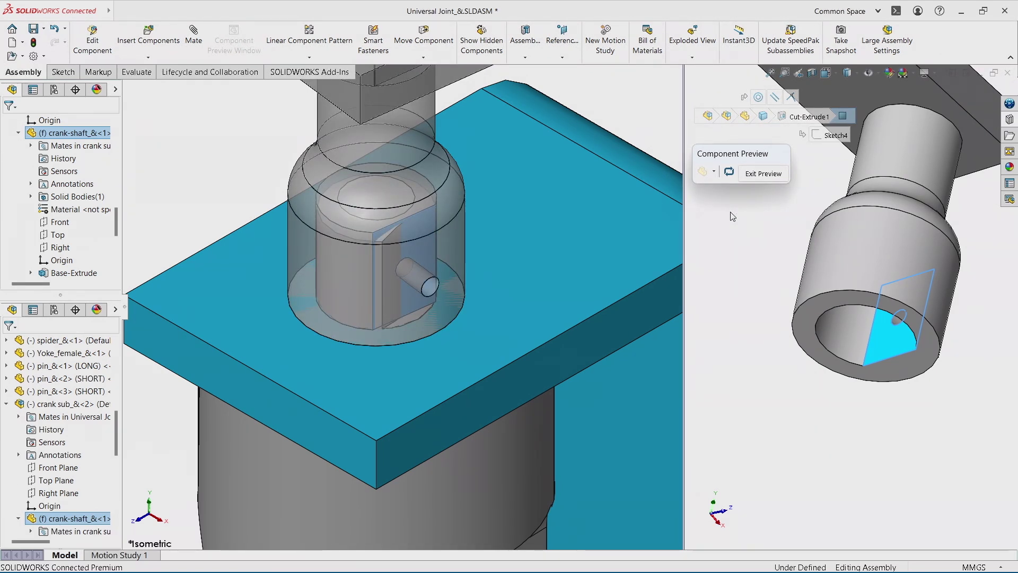
pyautogui.click(418, 238)
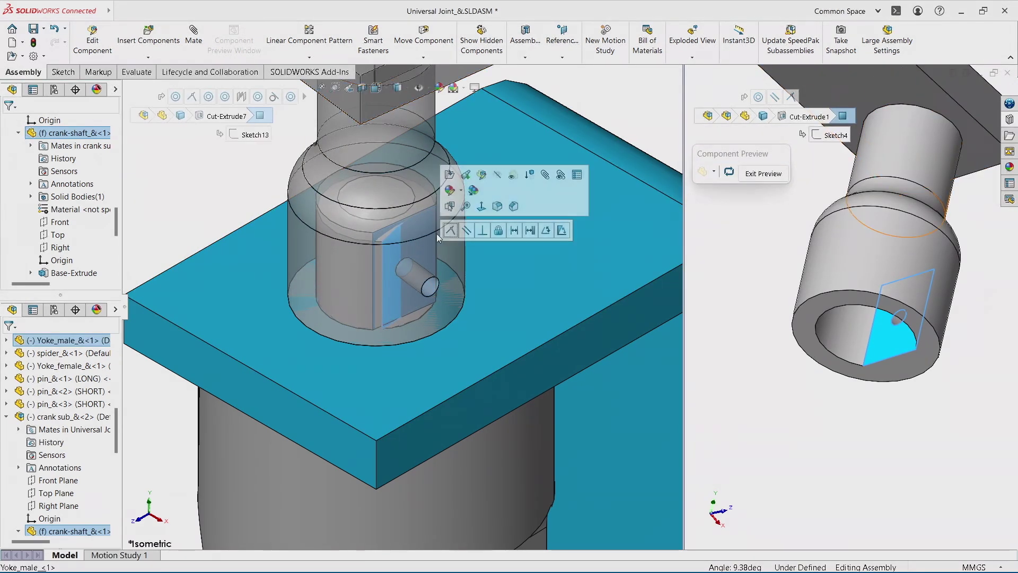
pyautogui.press('Escape')
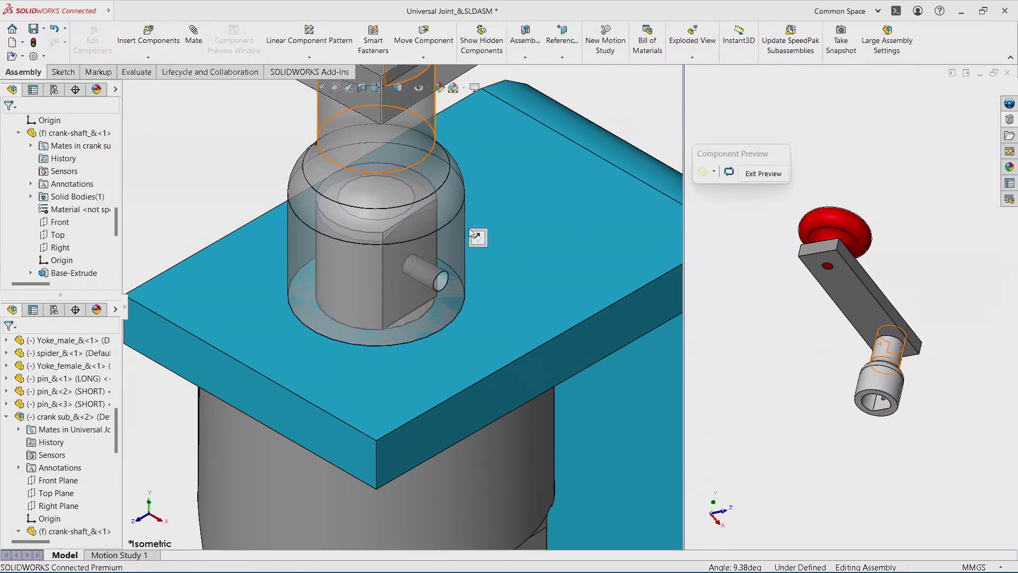